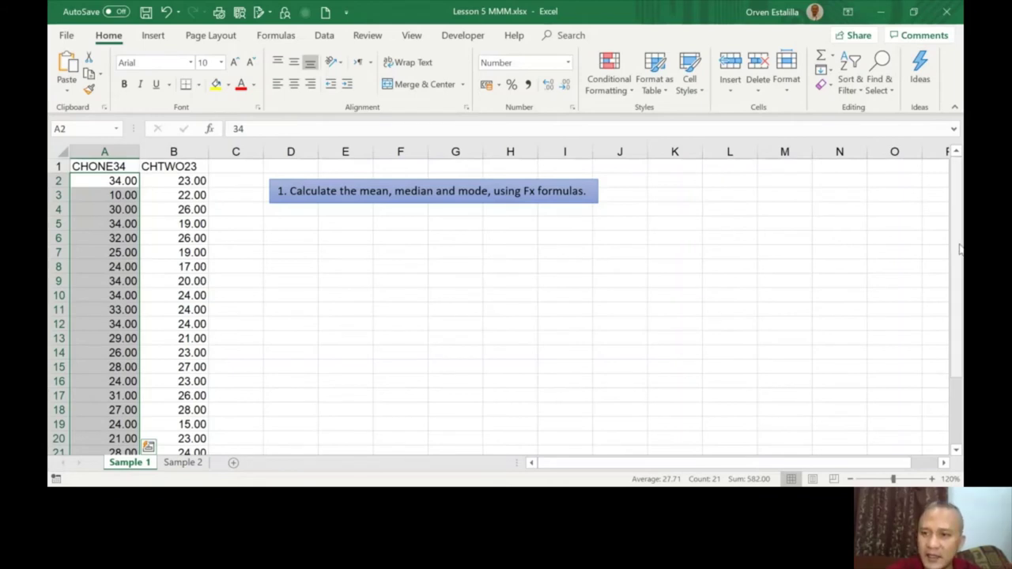
Calculate the mean of the CHONE34 scores in A23 with =AVERAGE(A2:A22) and check the entered formula.
drag(957, 269, 963, 310)
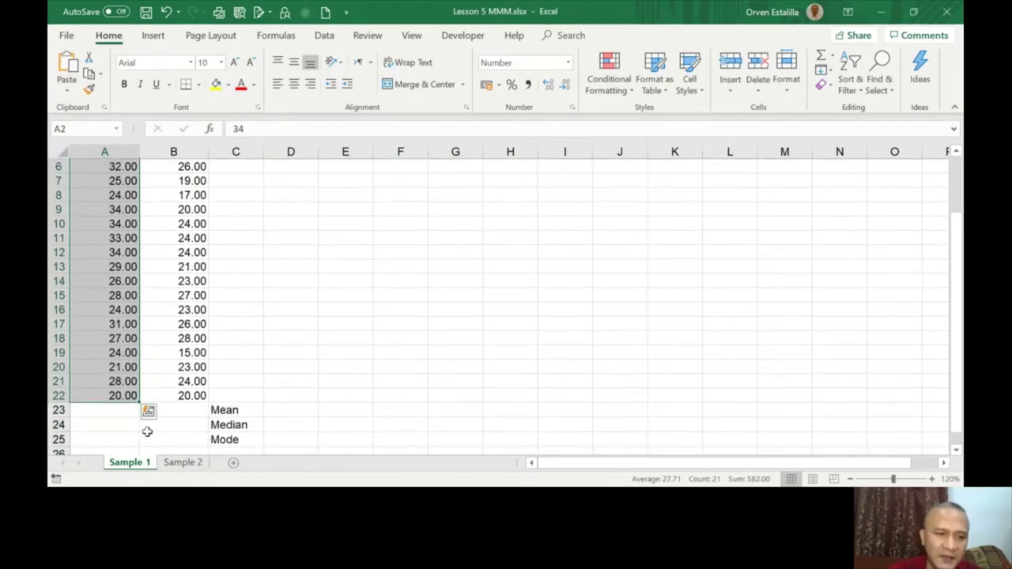
click(115, 409)
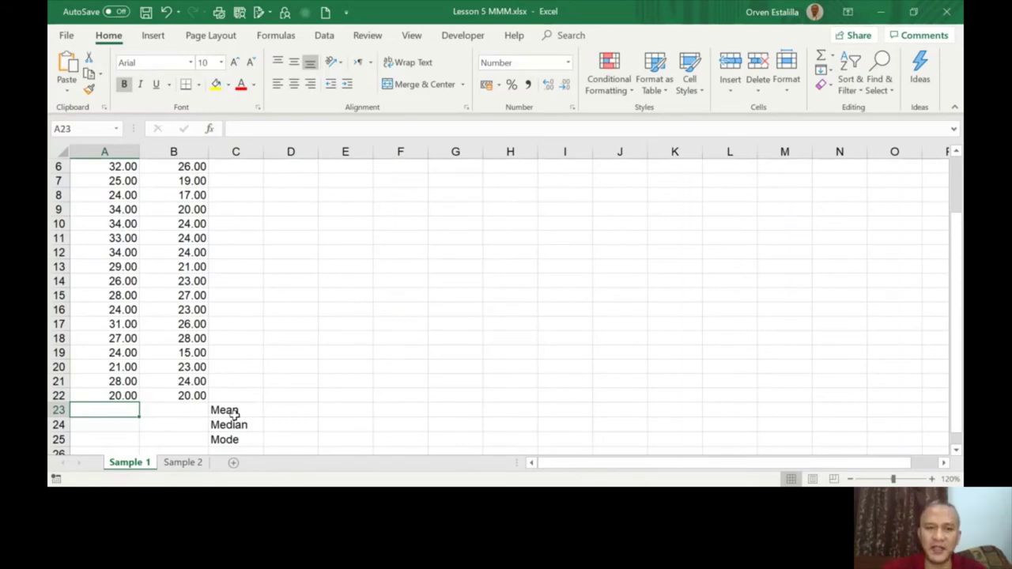
text(=ave)
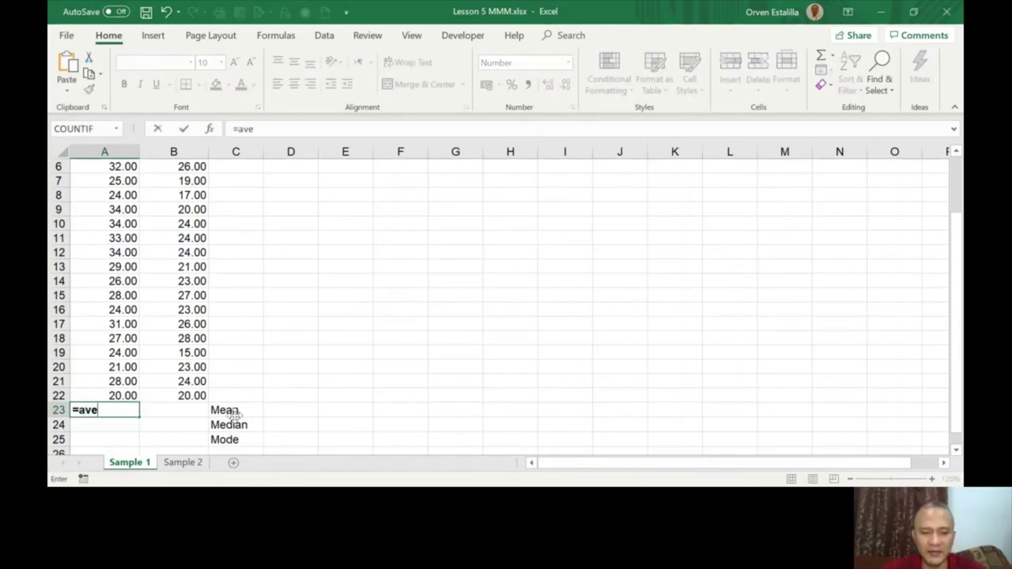
text(rage()
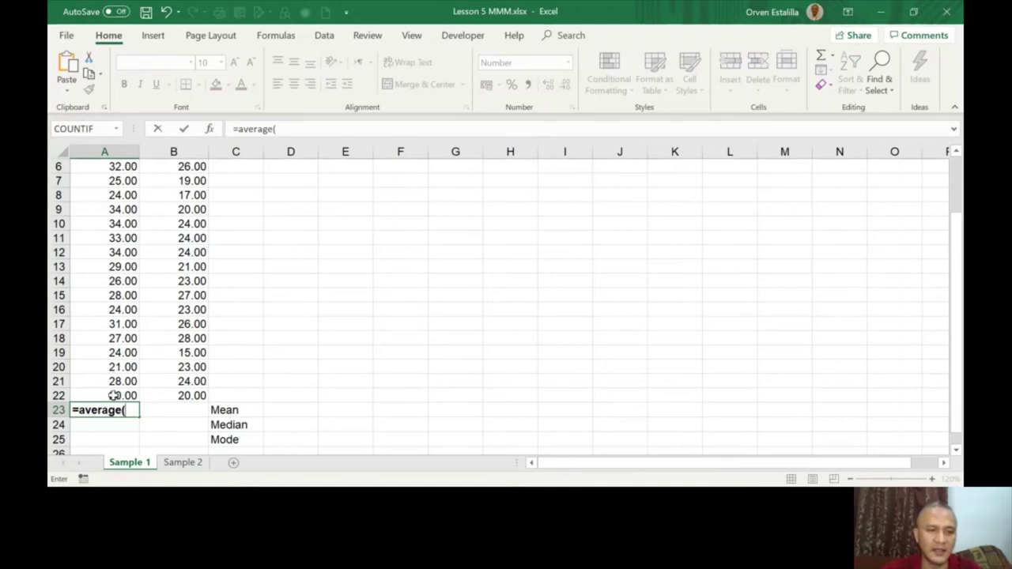
drag(113, 396, 114, 181)
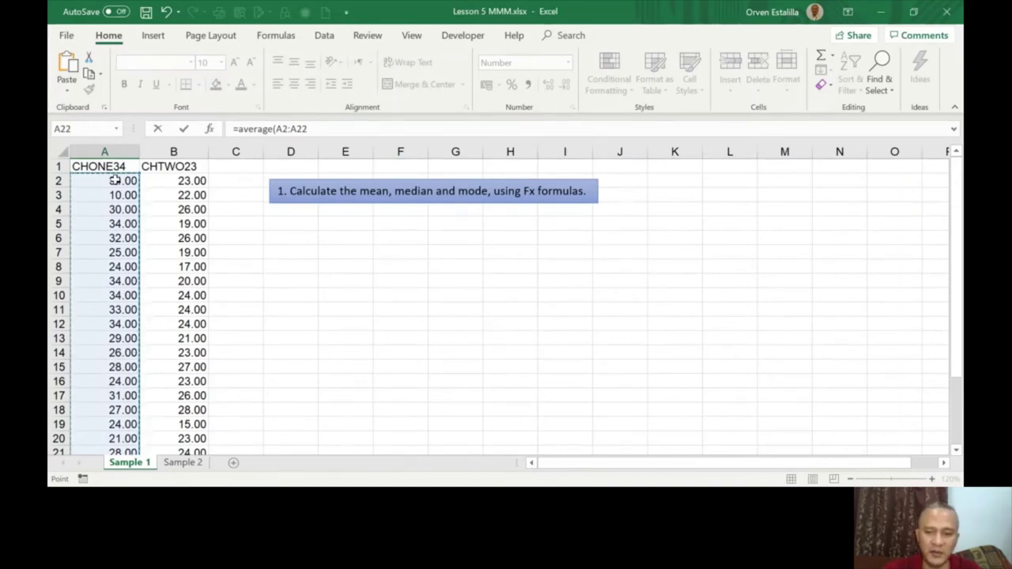
text())
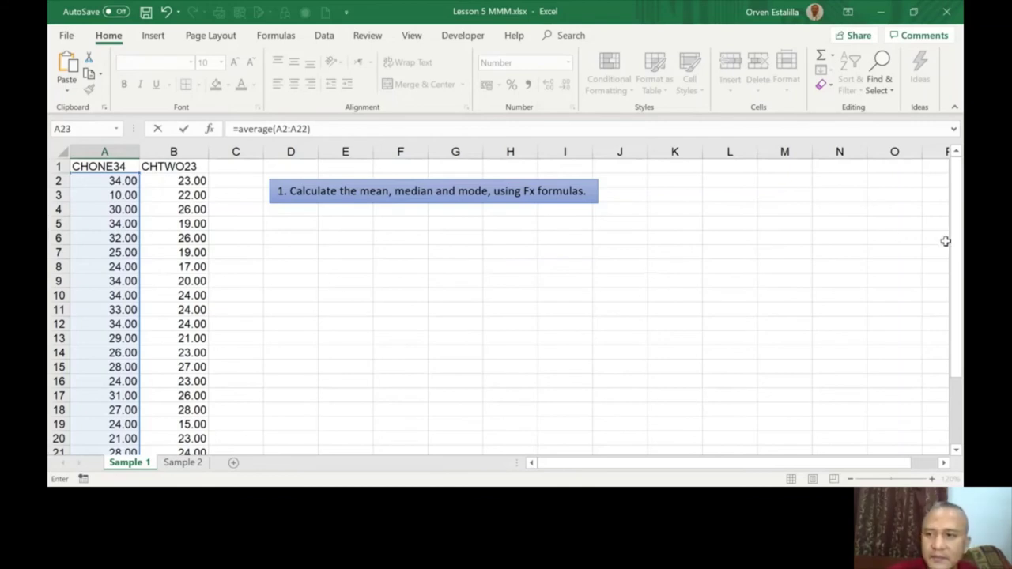
drag(956, 249, 957, 314)
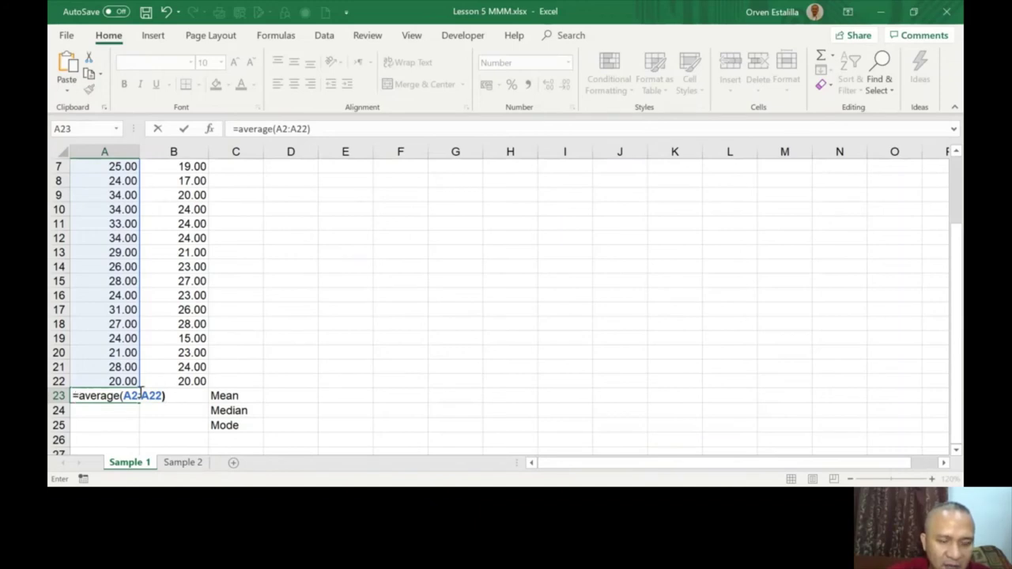
key(Return)
click(115, 398)
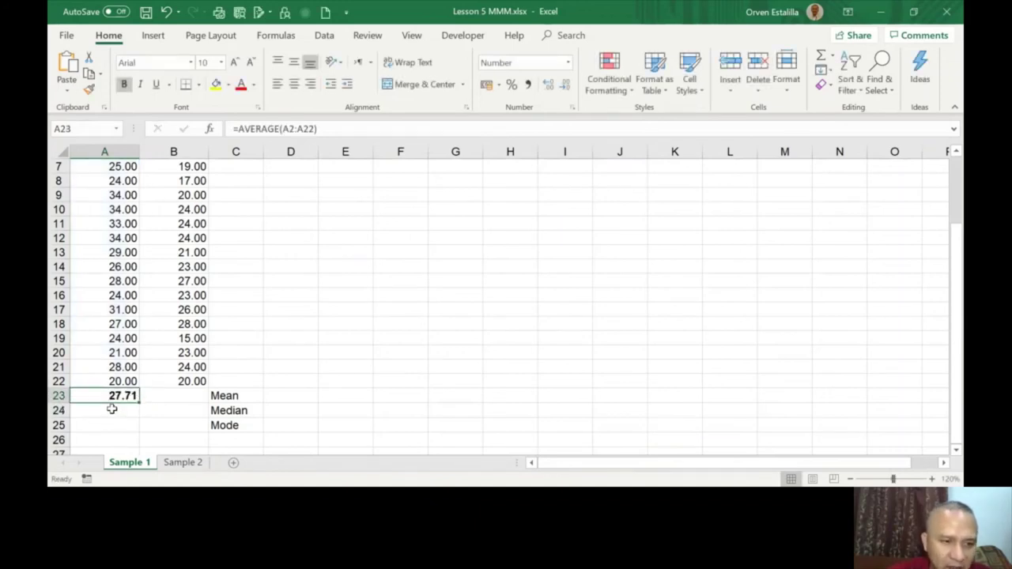
click(111, 410)
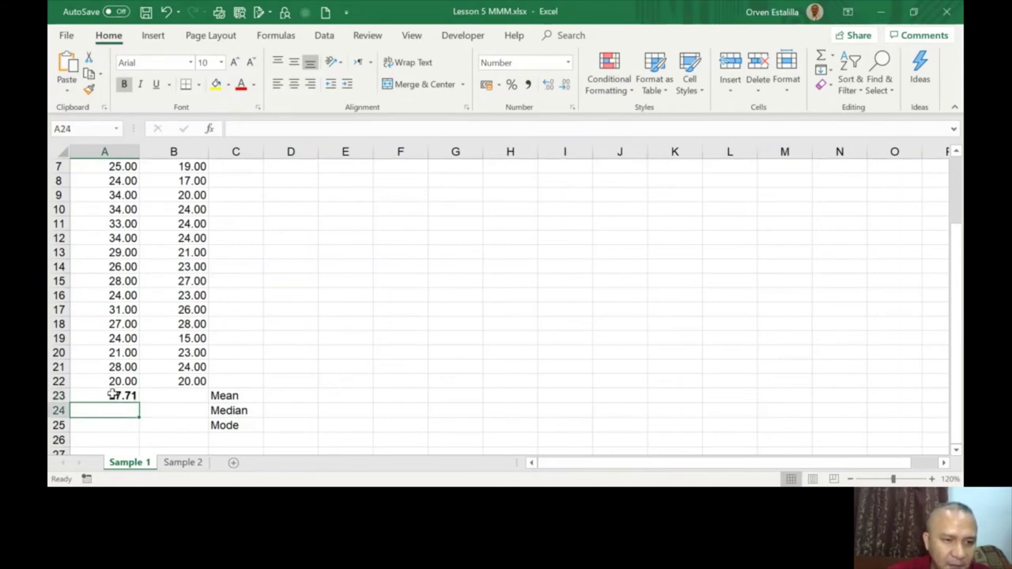
click(113, 395)
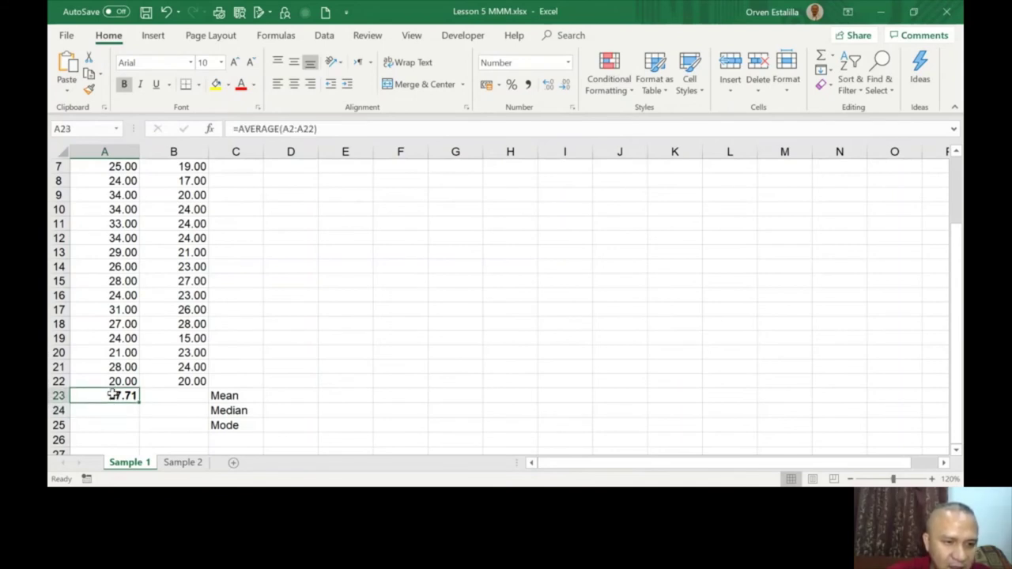
Calculate the median of the CHONE34 scores in A24 with =MEDIAN(A2:A22).
click(113, 413)
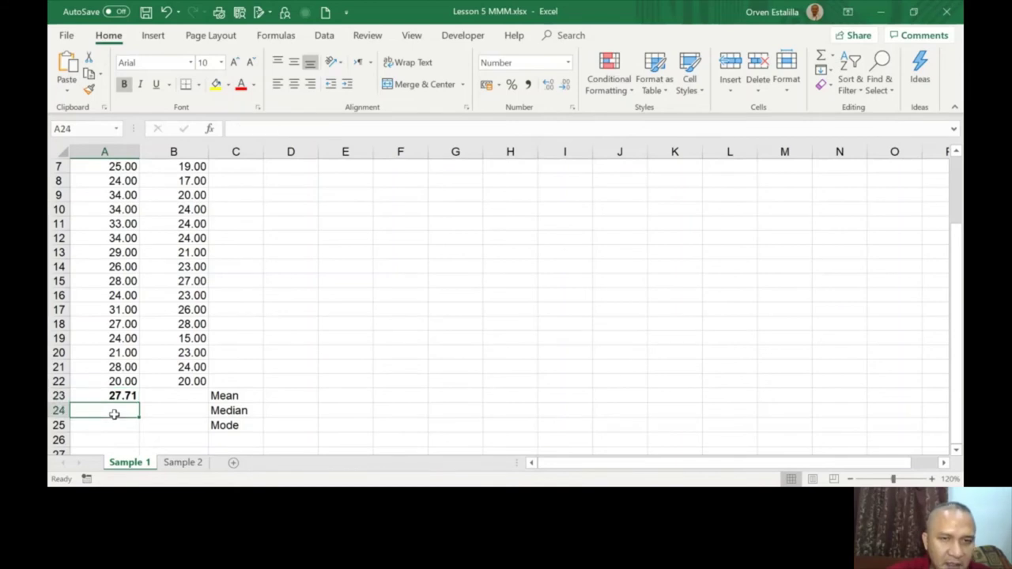
text(=me)
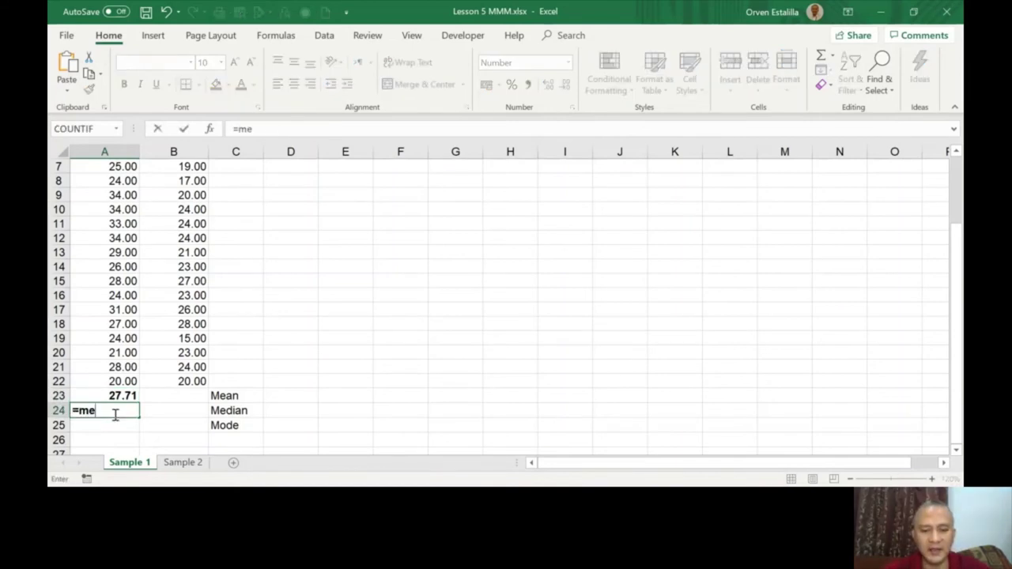
text(dian()
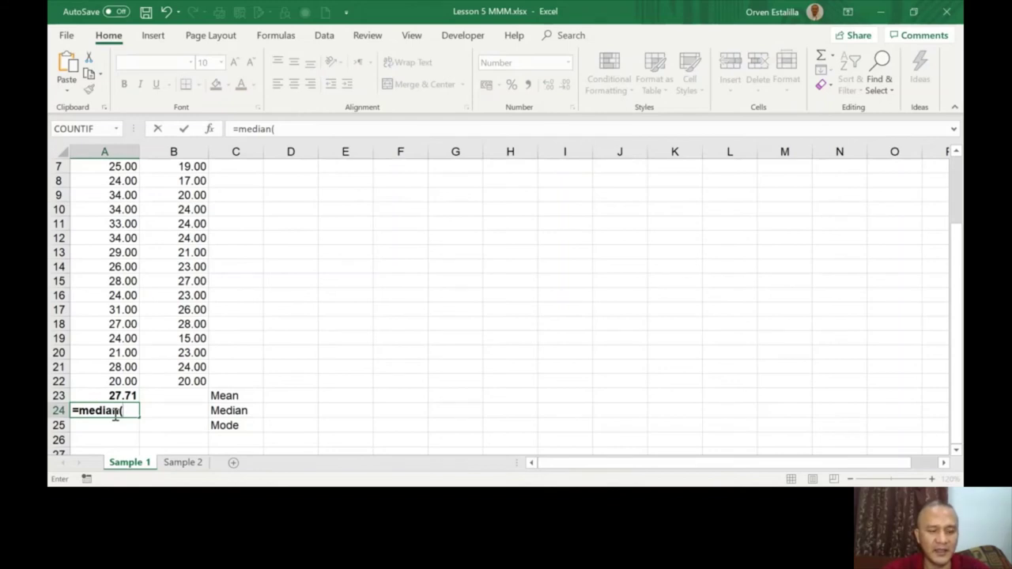
text(a2:a)
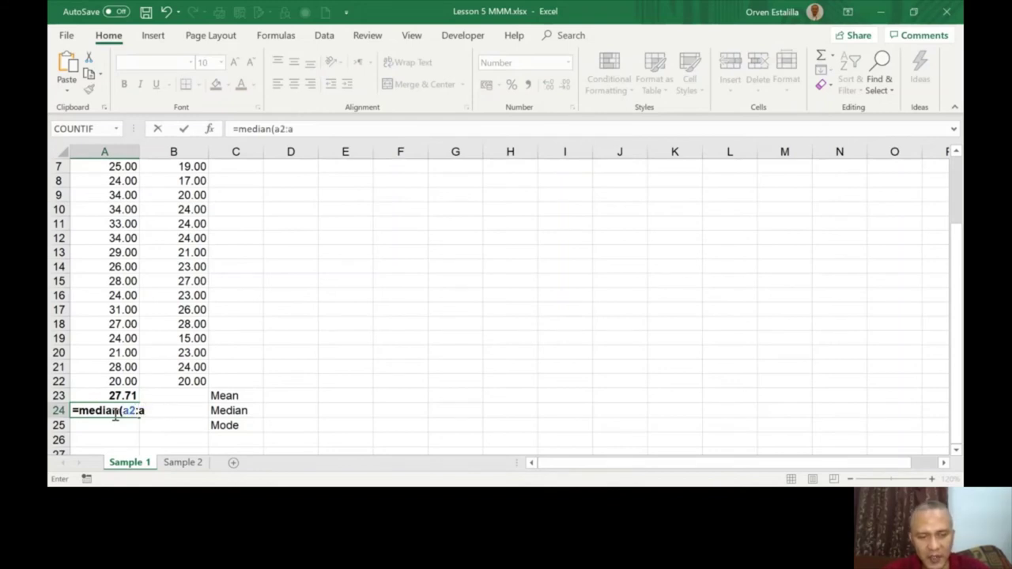
text(22))
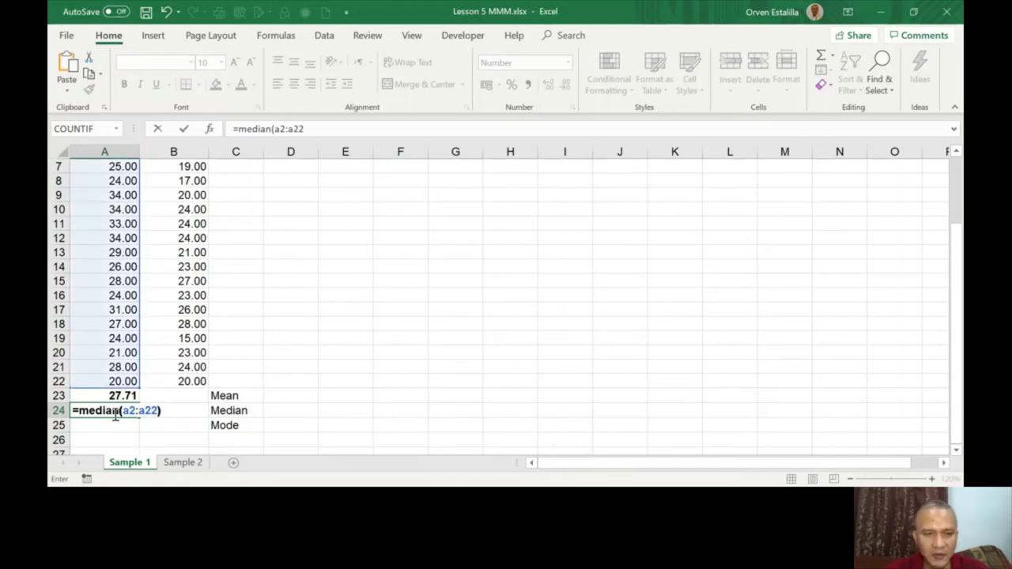
key(Return)
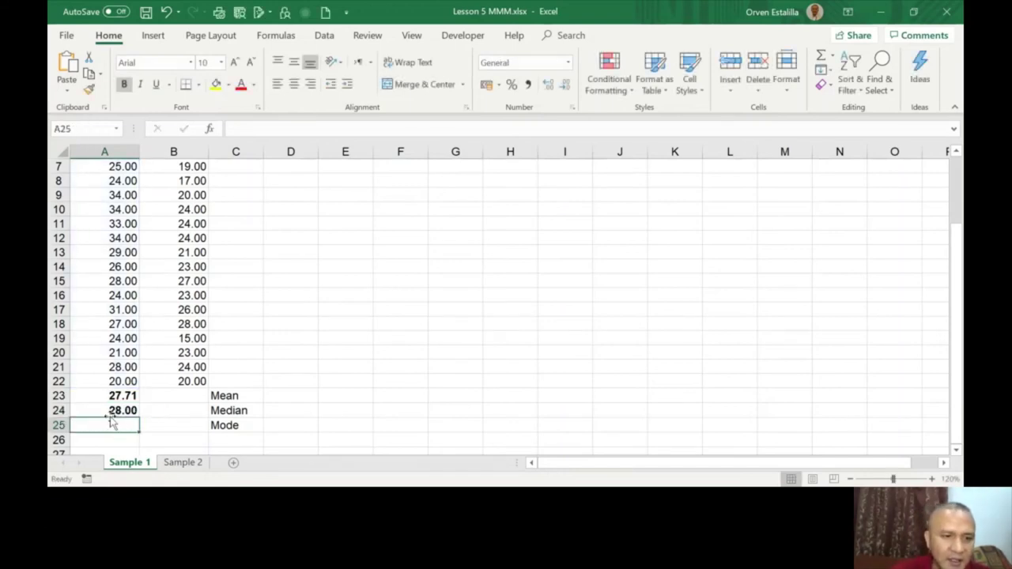
click(115, 410)
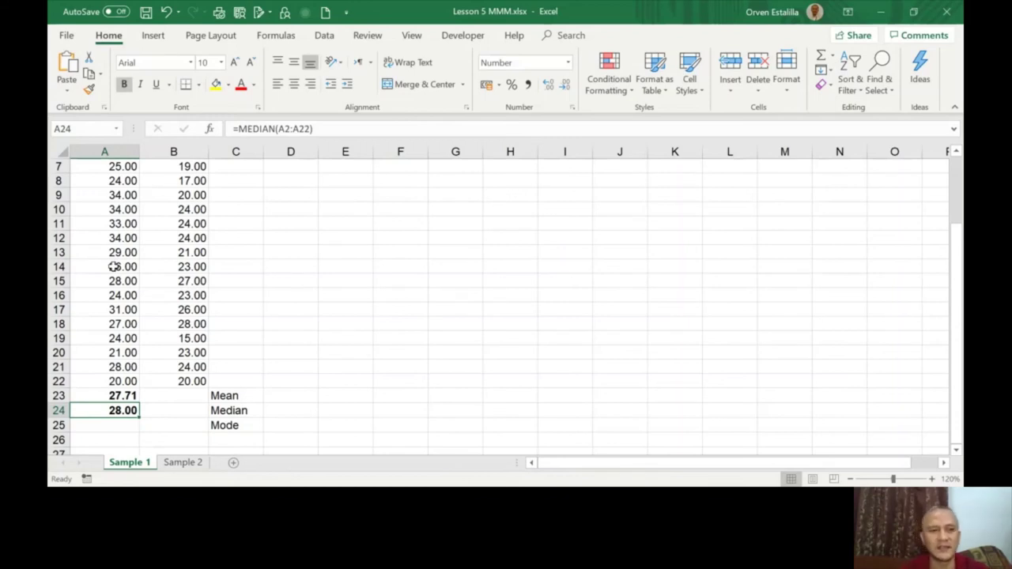
Review the CHONE34 data range A2:A22 and the mean and median formulas beneath it.
click(117, 382)
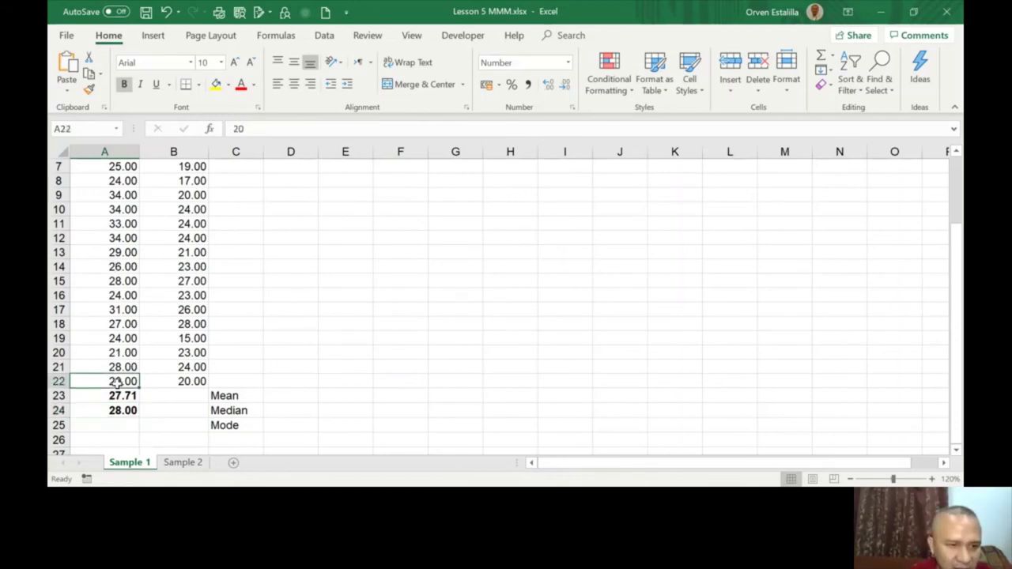
drag(116, 382, 101, 180)
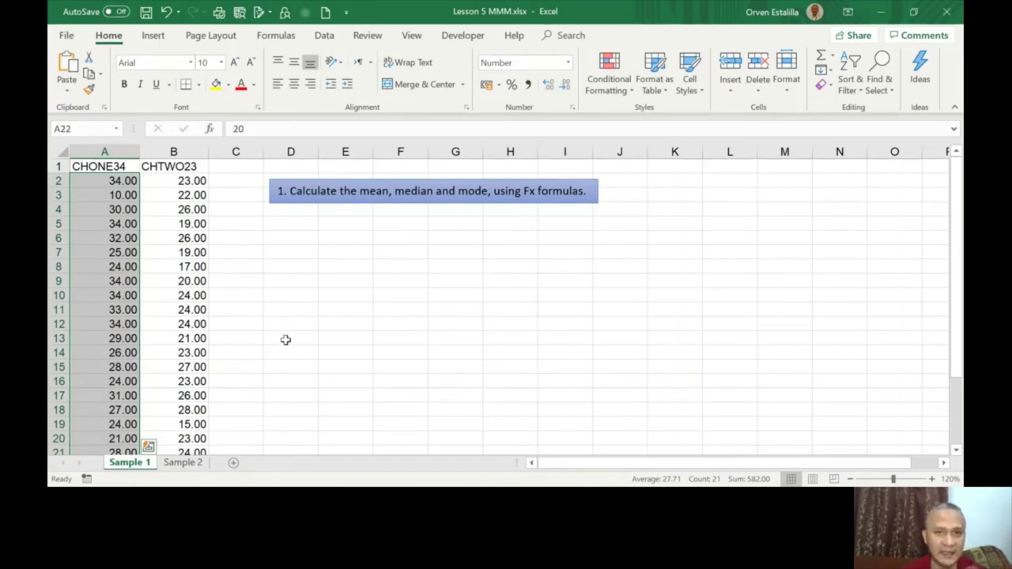
drag(959, 260, 959, 330)
click(111, 396)
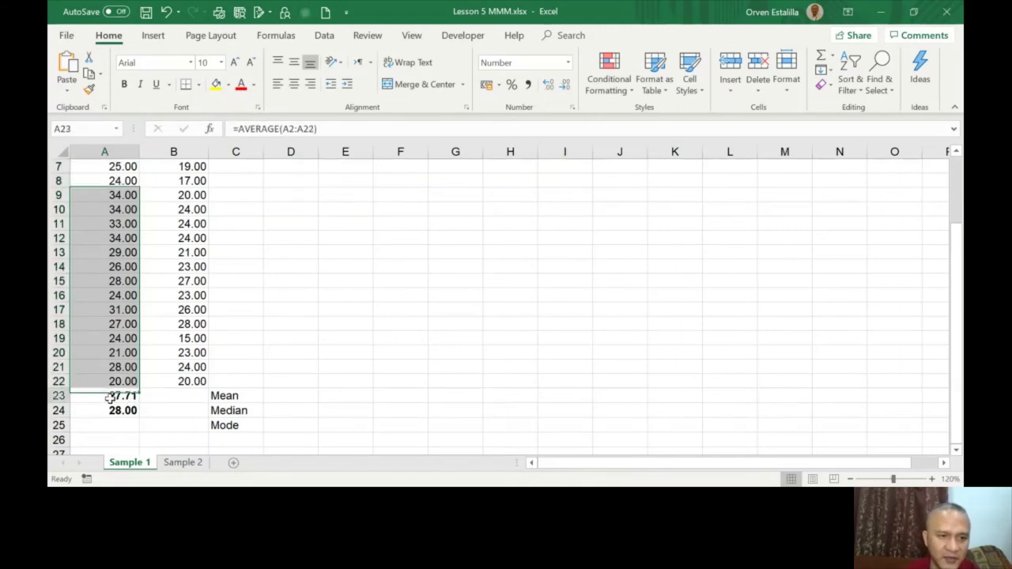
click(110, 410)
Calculate the mode of the CHONE34 scores in A25 with =MODE(A2:A22).
click(110, 423)
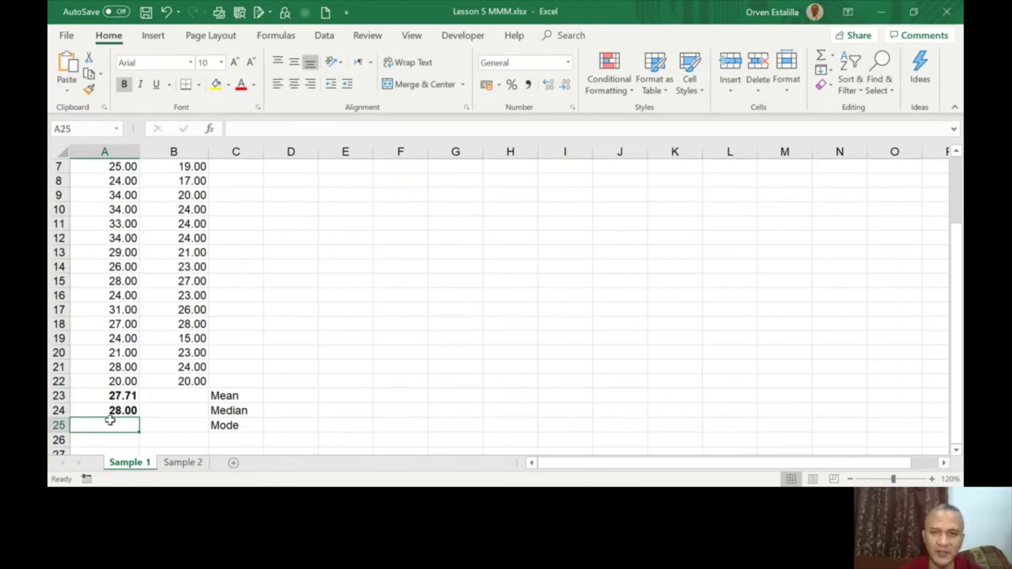
text(=mod)
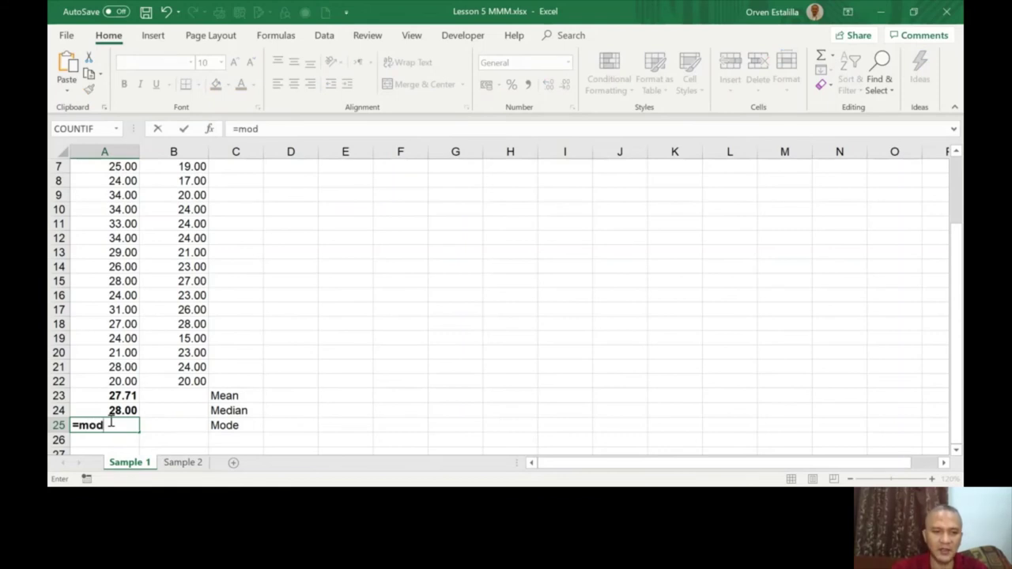
text(e()
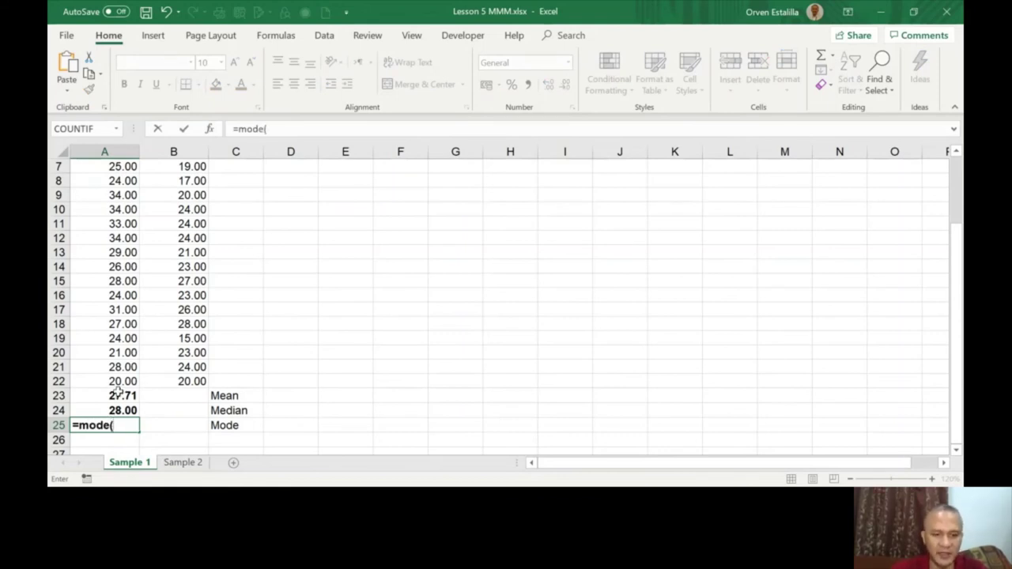
text(a2:a22))
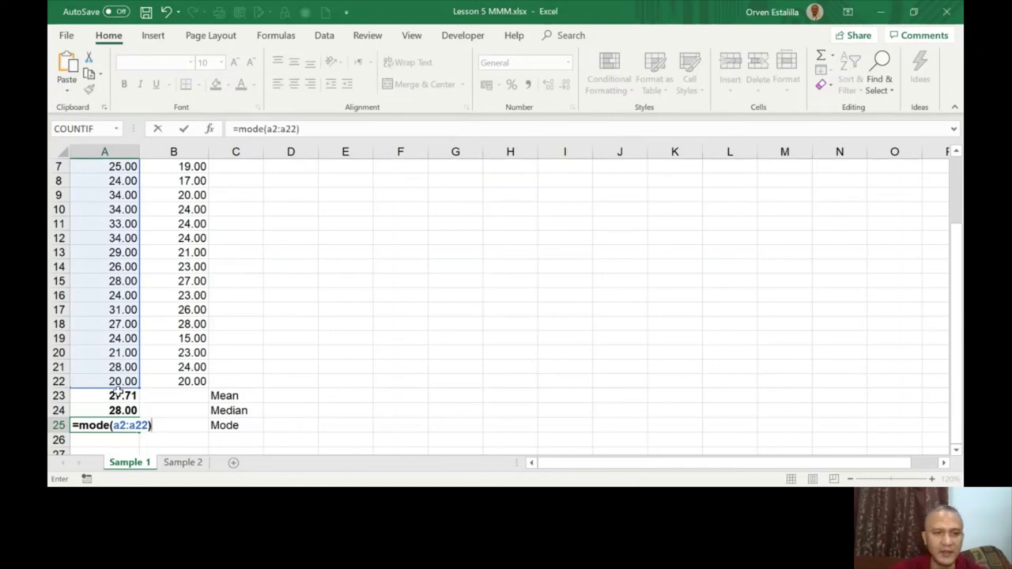
key(Return)
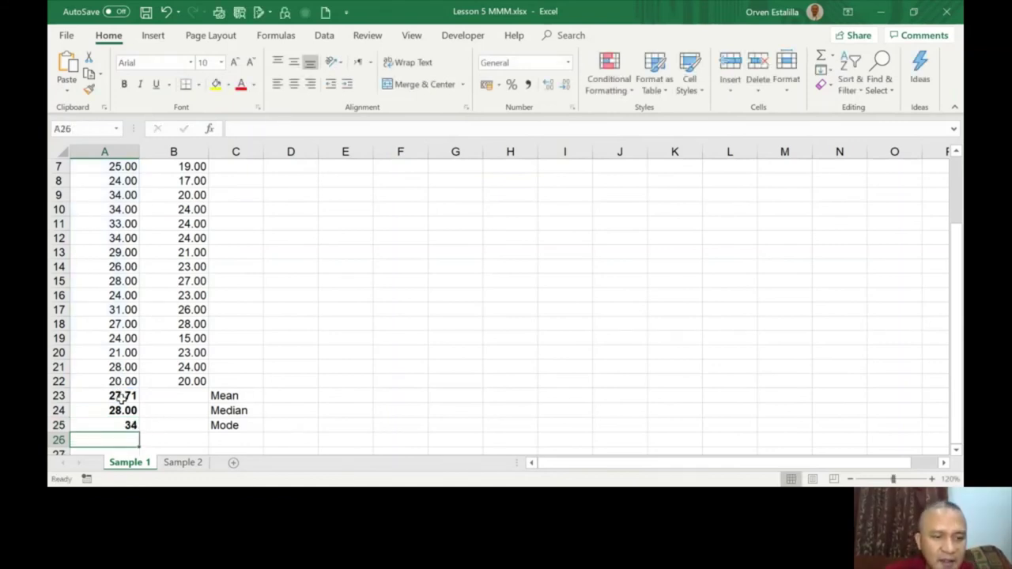
Fill the mean, median and mode formulas from A23:A25 across to B23:B25 for the CHTWO23 scores.
drag(119, 396, 121, 427)
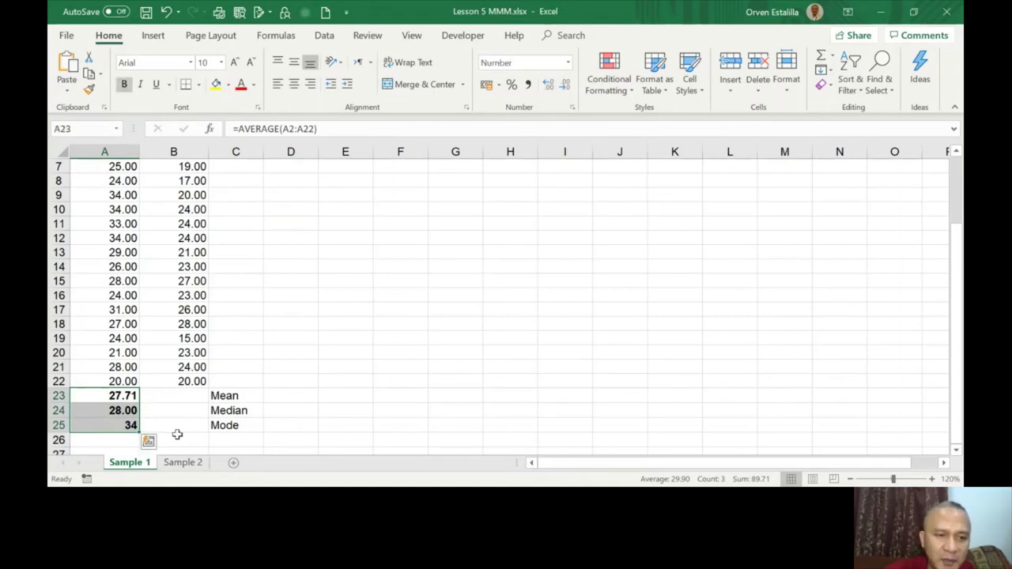
drag(139, 433, 193, 435)
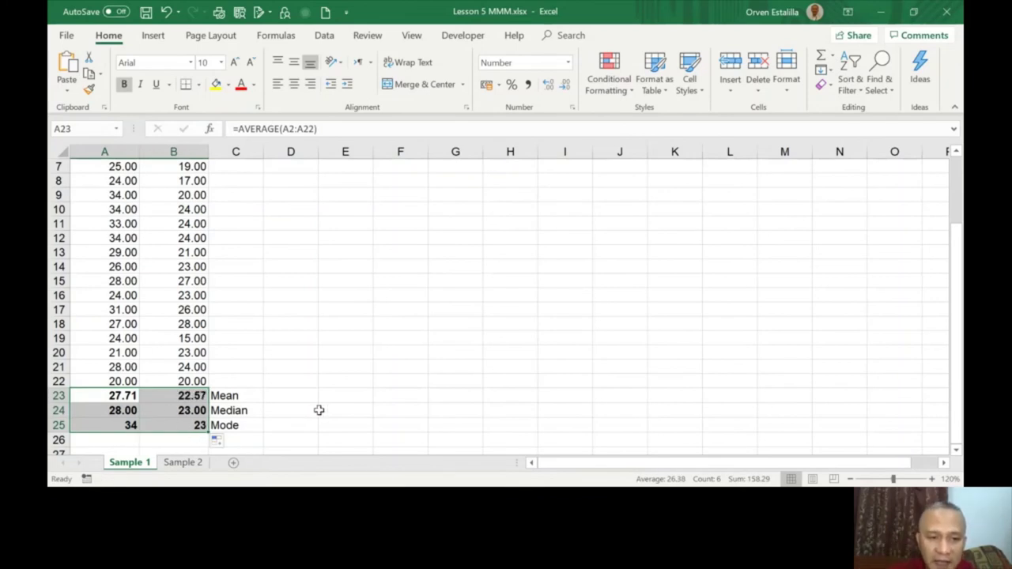
On the Sample 2 sheet, calculate the mean of the sample values in B15 with =AVERAGE(B1:B14).
click(184, 463)
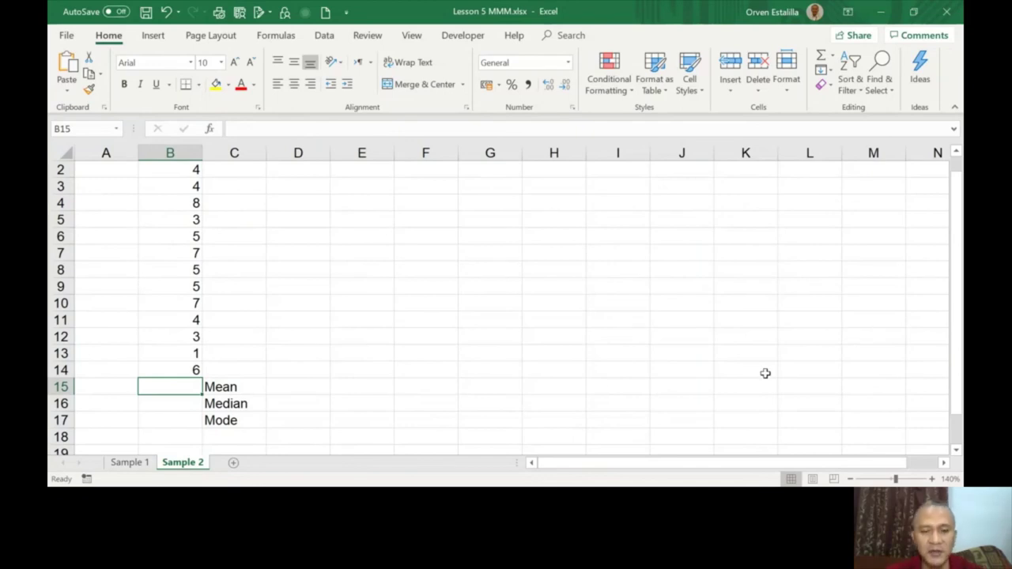
text(=a)
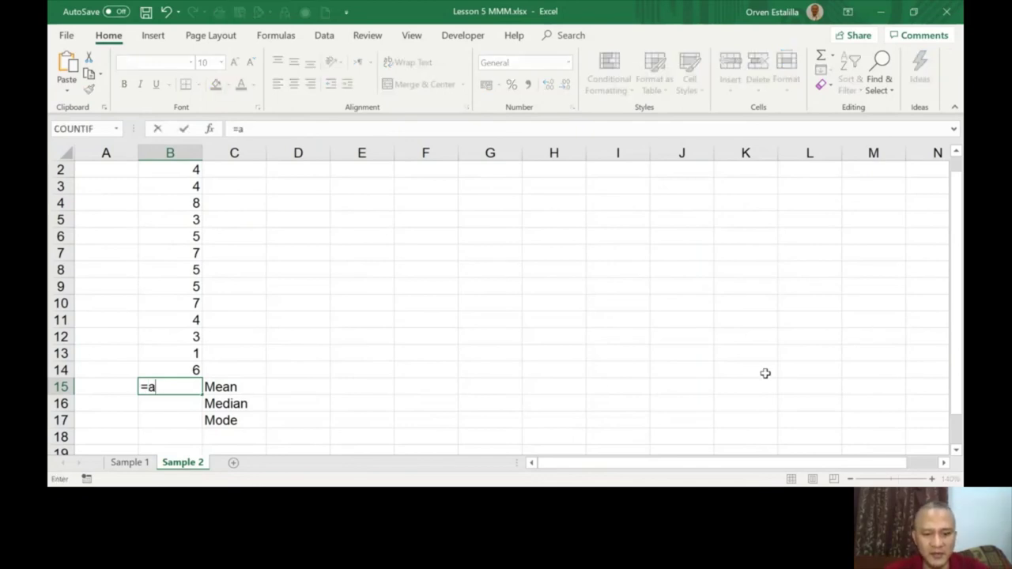
text(verage()
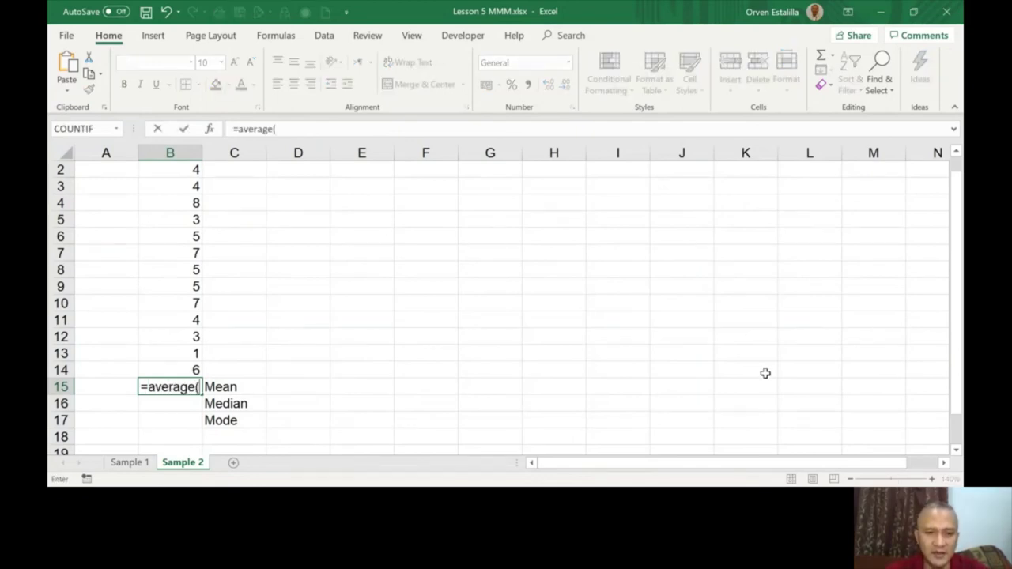
drag(190, 369, 167, 156)
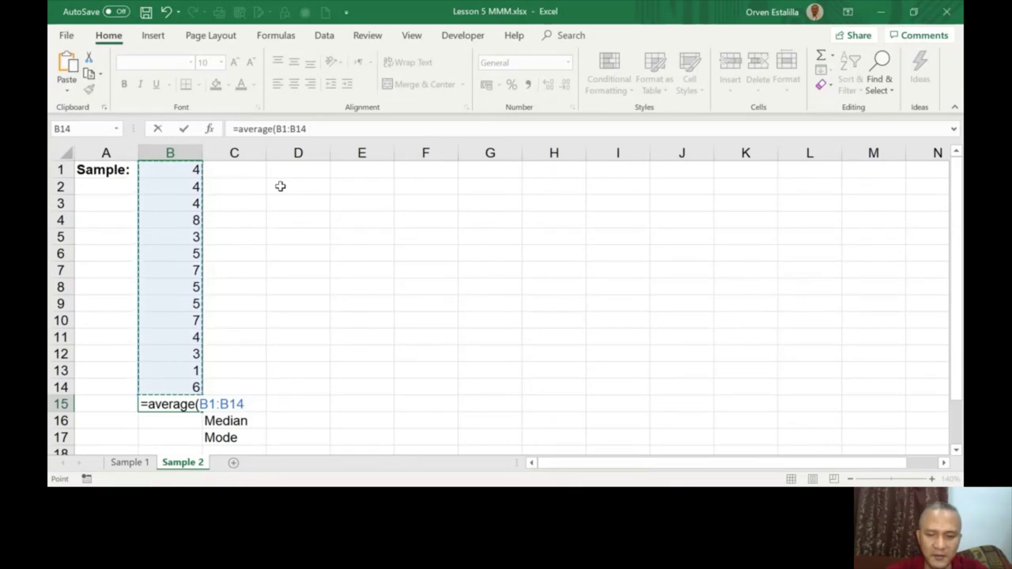
text())
key(Return)
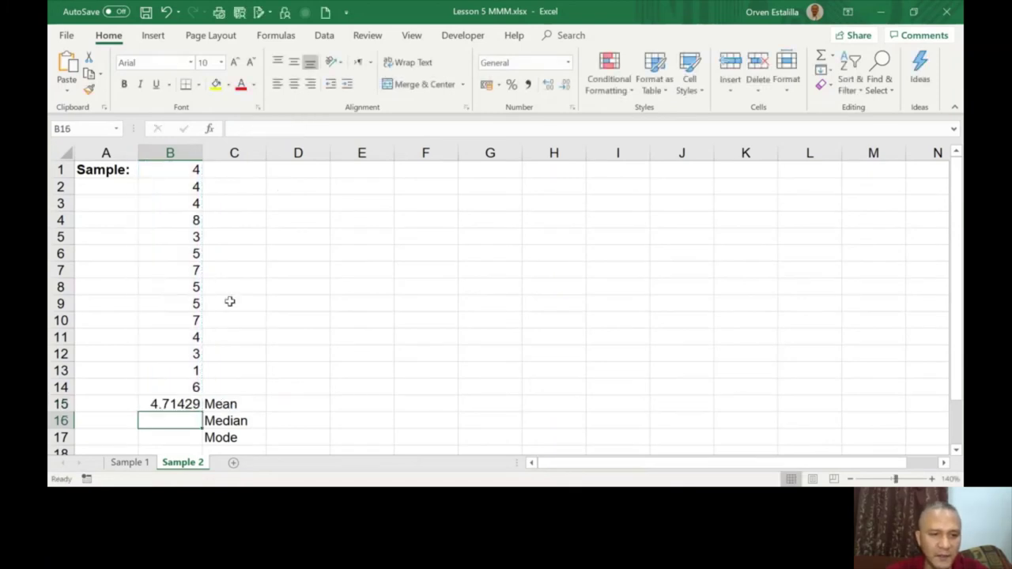
Calculate the median of the sample values in B16 with =MEDIAN(B1:B14).
text(=)
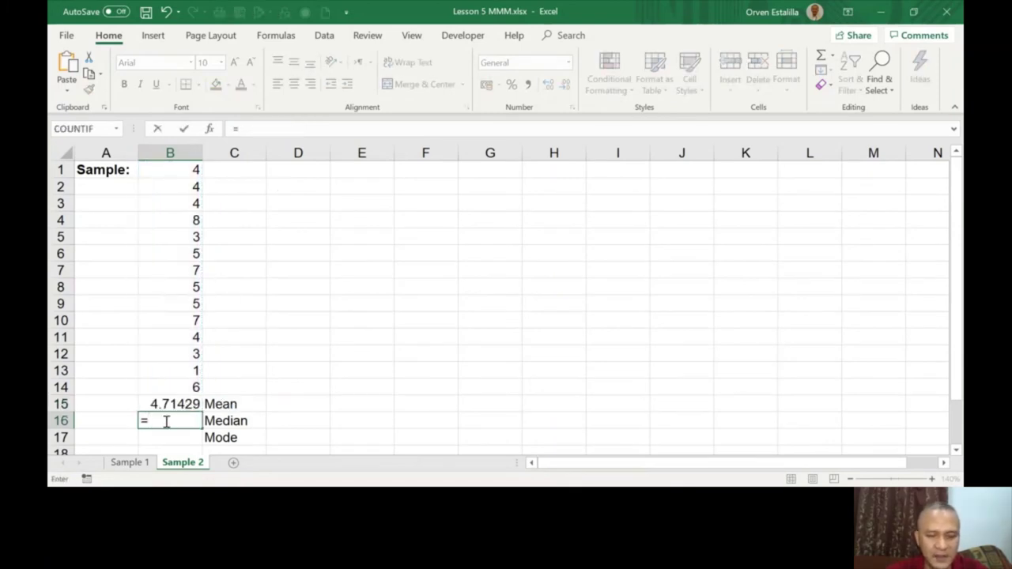
text(median)
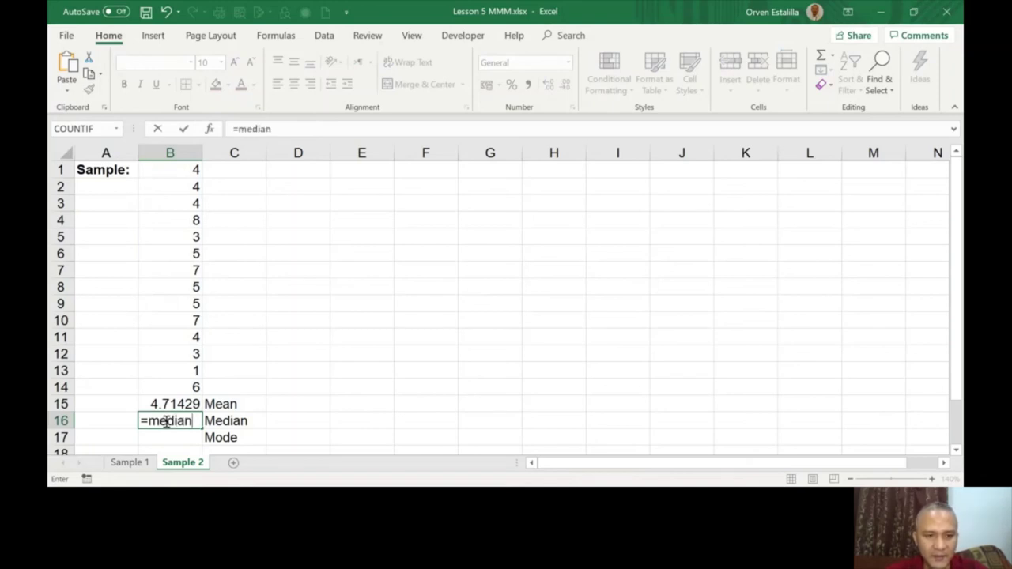
text((b1)
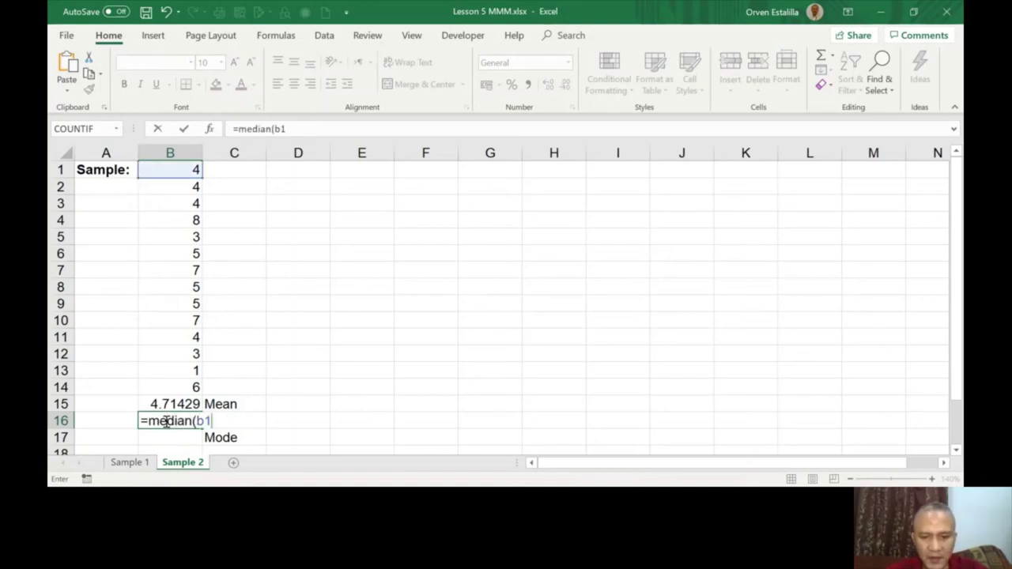
text(:b14))
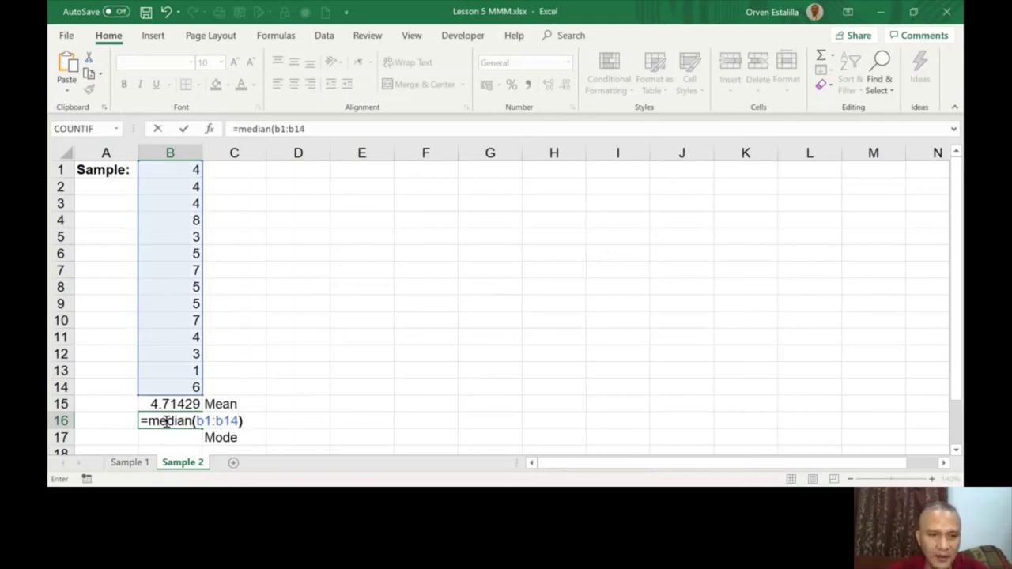
key(Return)
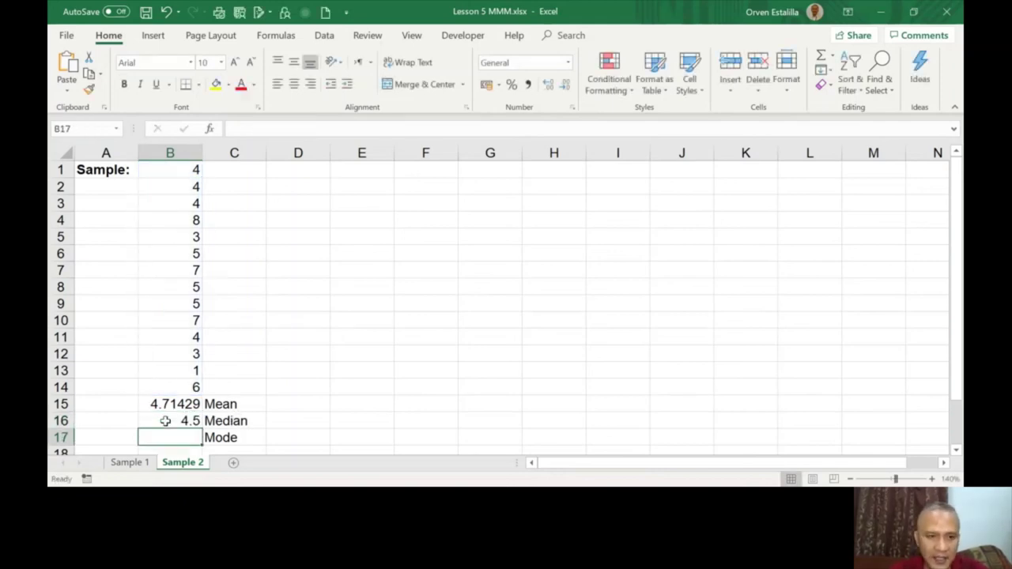
Calculate the mode of the sample values in B17 with =MODE(B1:B14).
text(=mode)
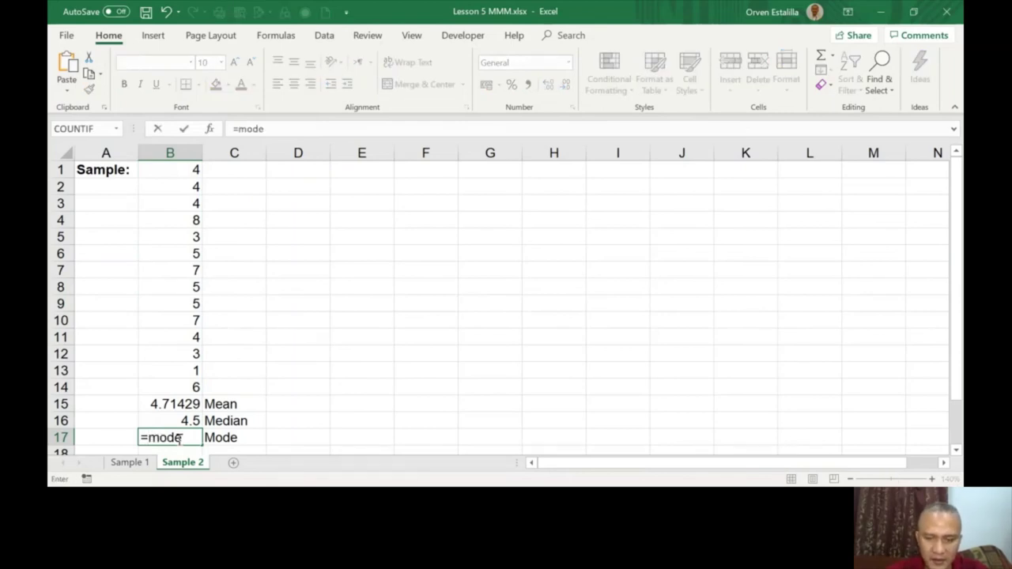
text(()
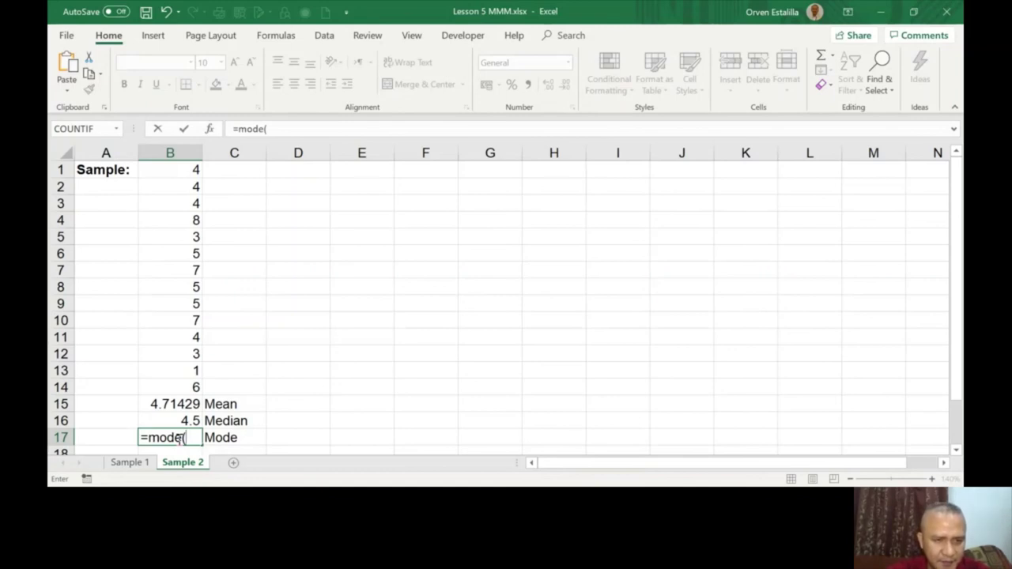
text(b1)
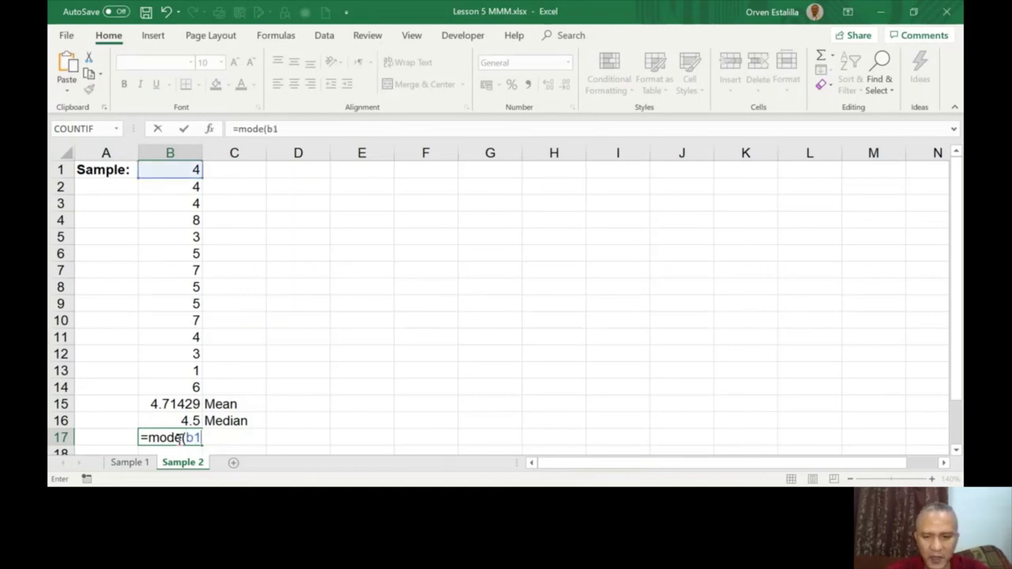
text(:b14))
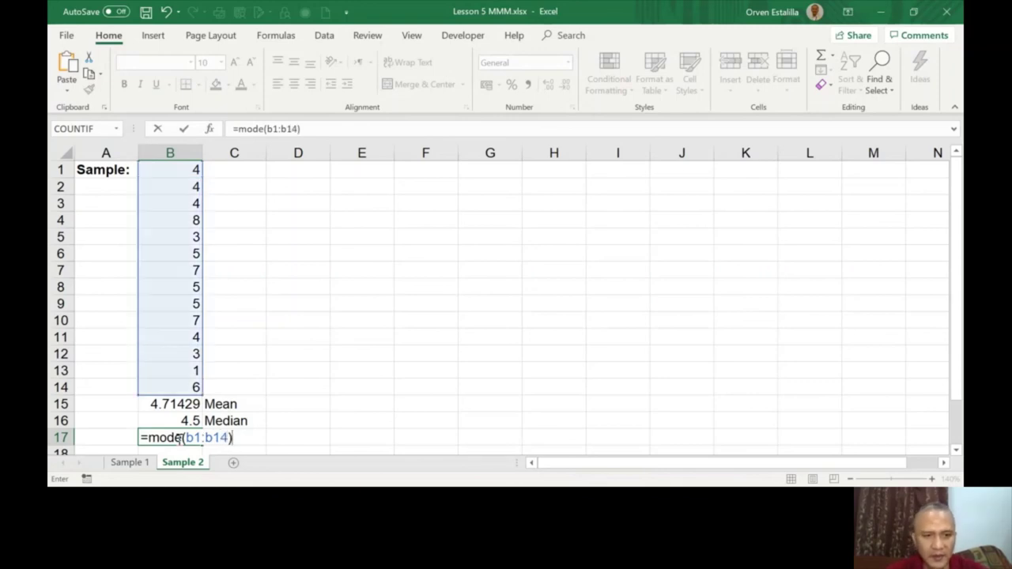
key(Return)
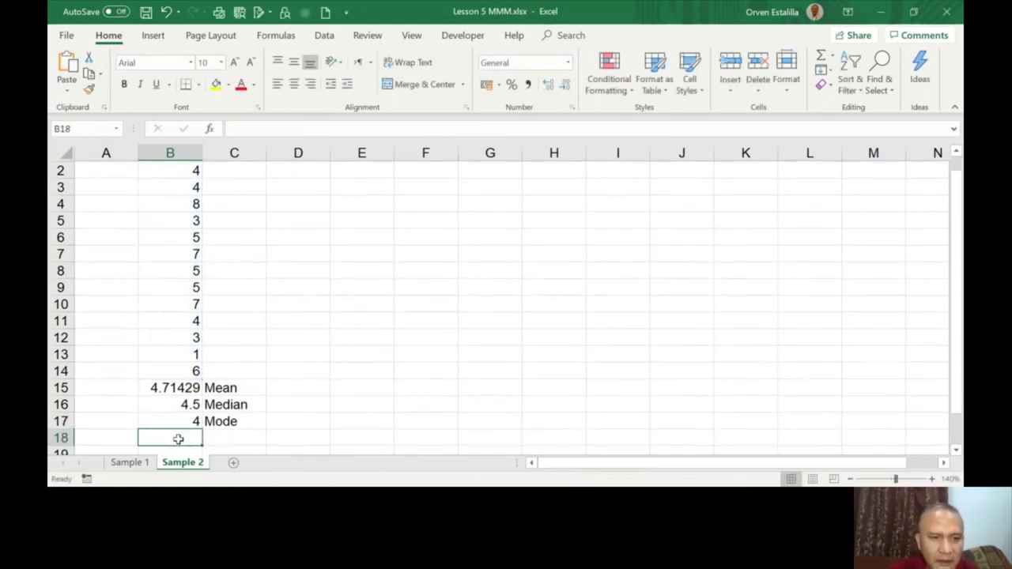
Compare the mode formula in B17 of Sample 2 with those in B25 and A25 of Sample 1, ending back on Sample 2.
click(184, 420)
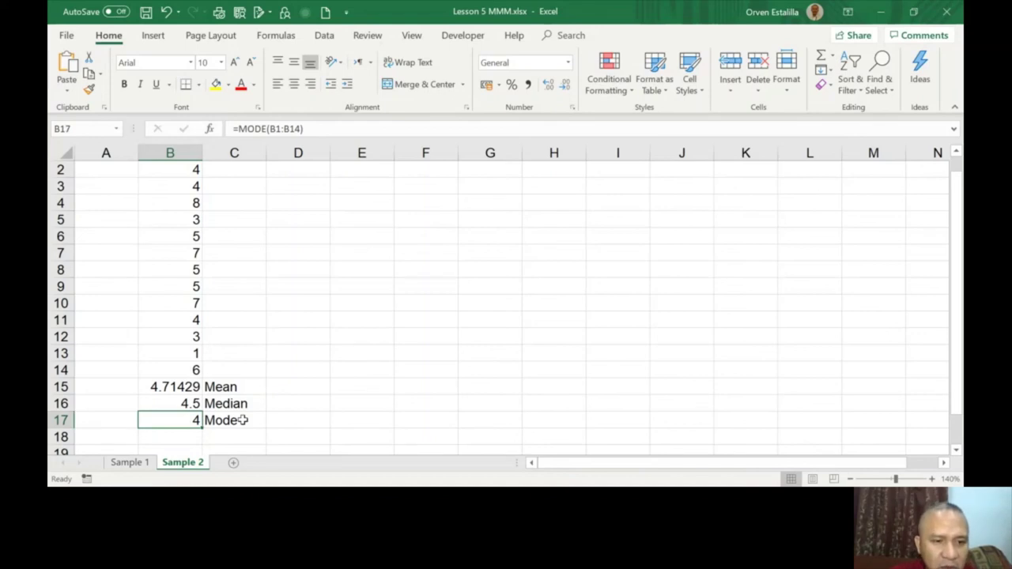
click(134, 465)
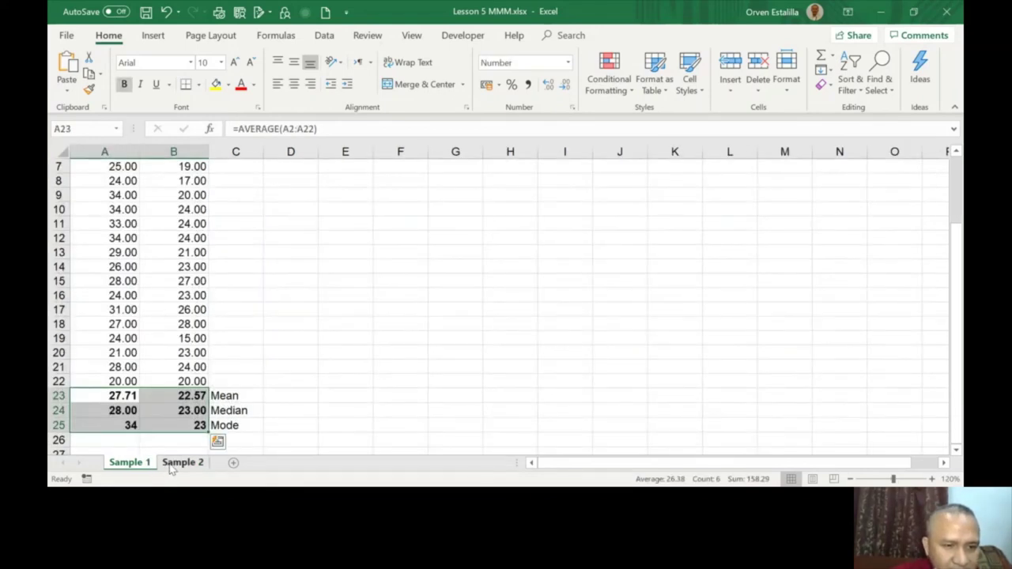
click(164, 423)
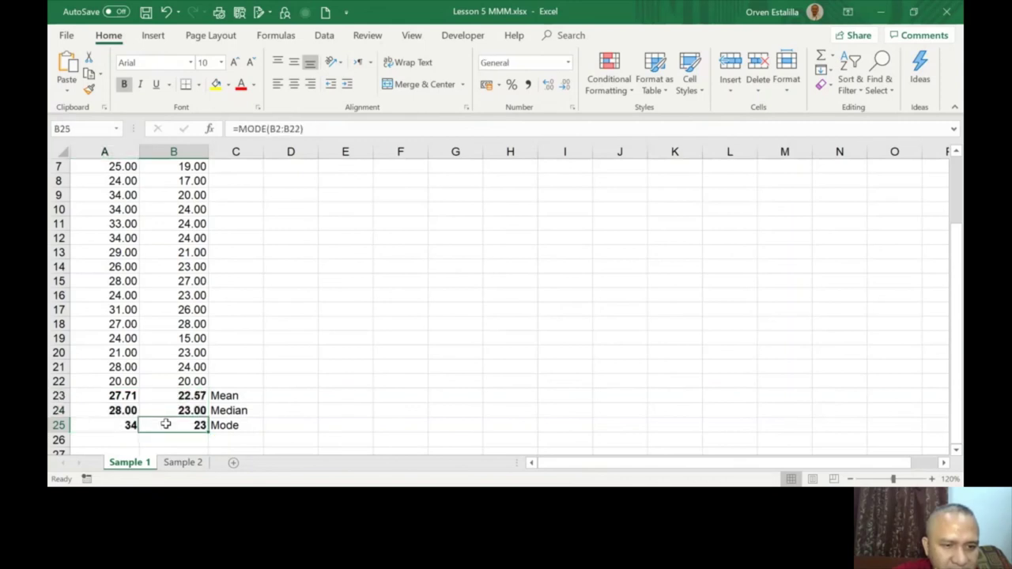
click(120, 426)
click(171, 467)
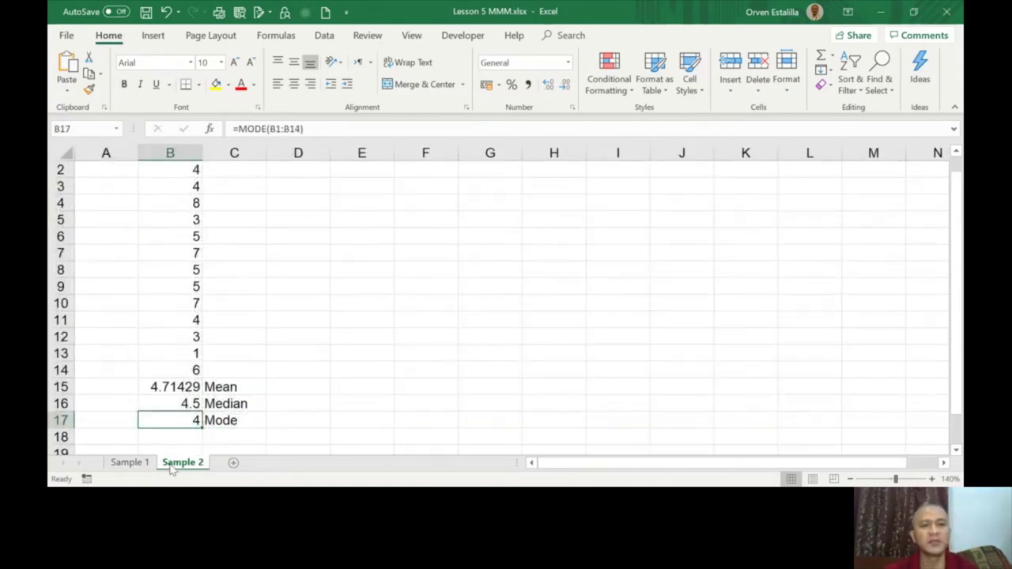